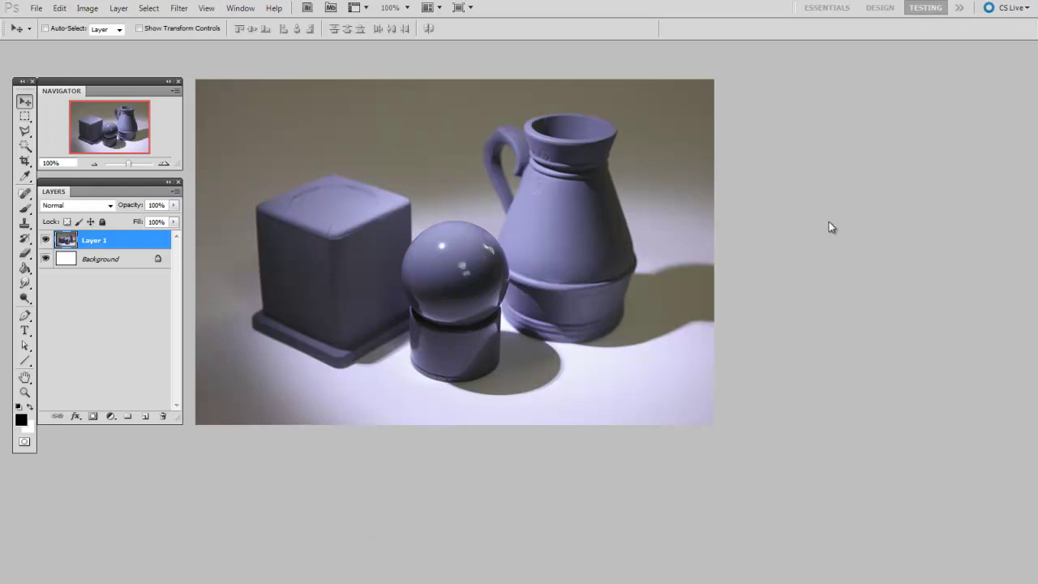
# - Resize the still-life photo in Image Size from 800 to 1600 px wide
pyautogui.click(87, 8)
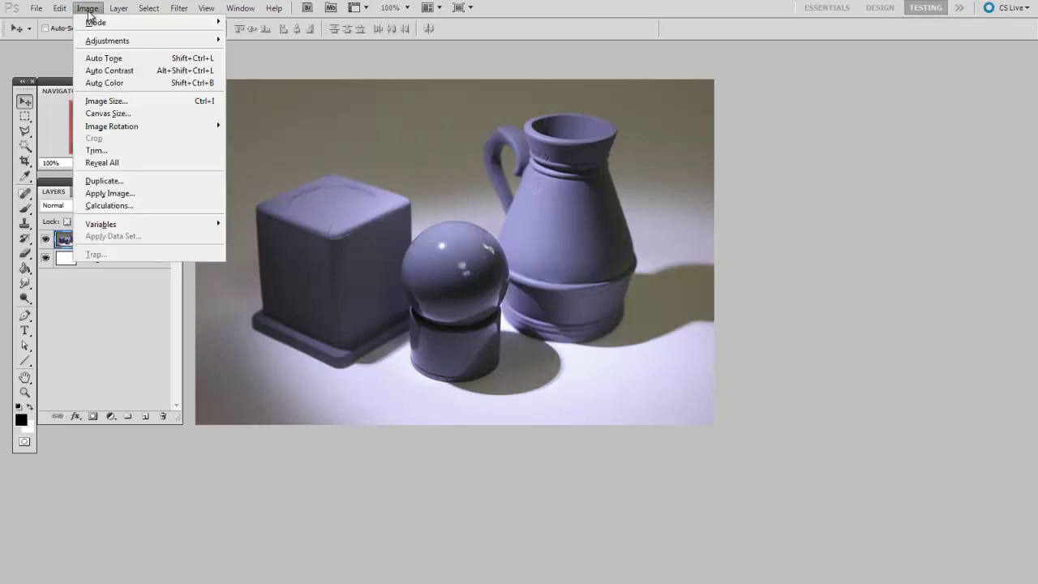
pyautogui.click(106, 101)
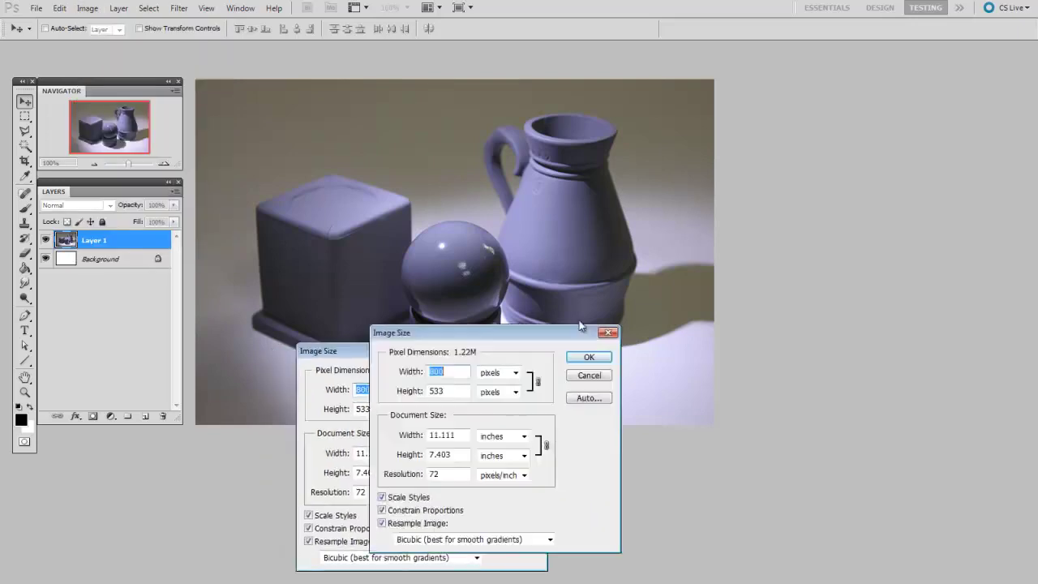
pyautogui.moveTo(641, 299); pyautogui.dragTo(791, 170)
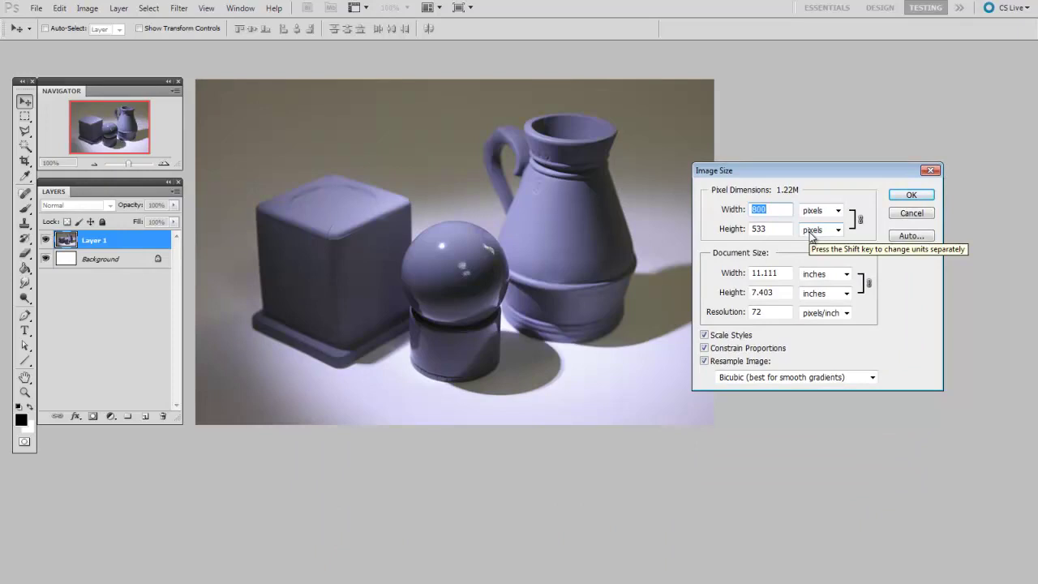
pyautogui.write('1600')
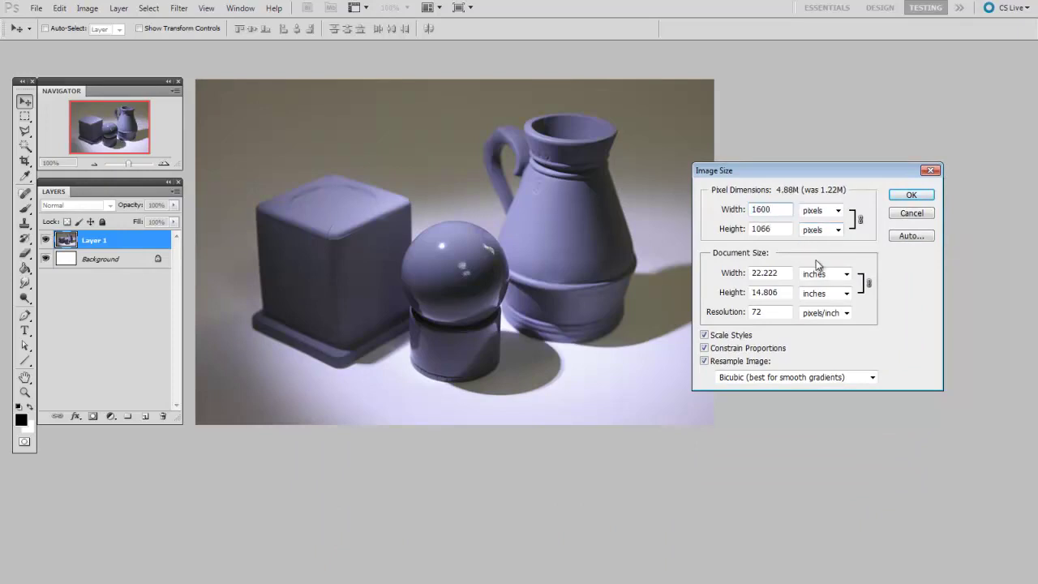
pyautogui.click(910, 196)
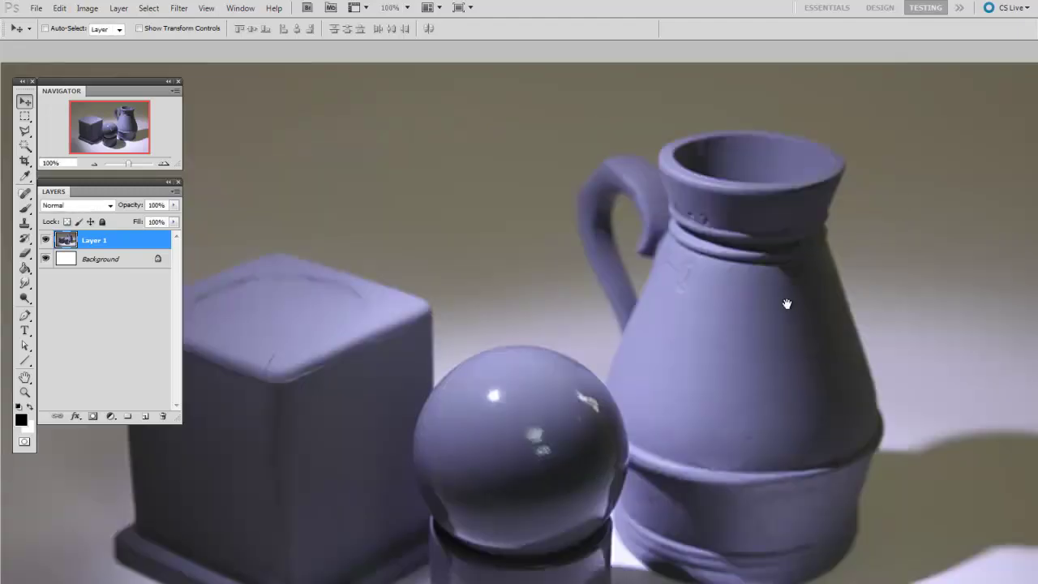
pyautogui.moveTo(790, 312); pyautogui.dragTo(810, 180)
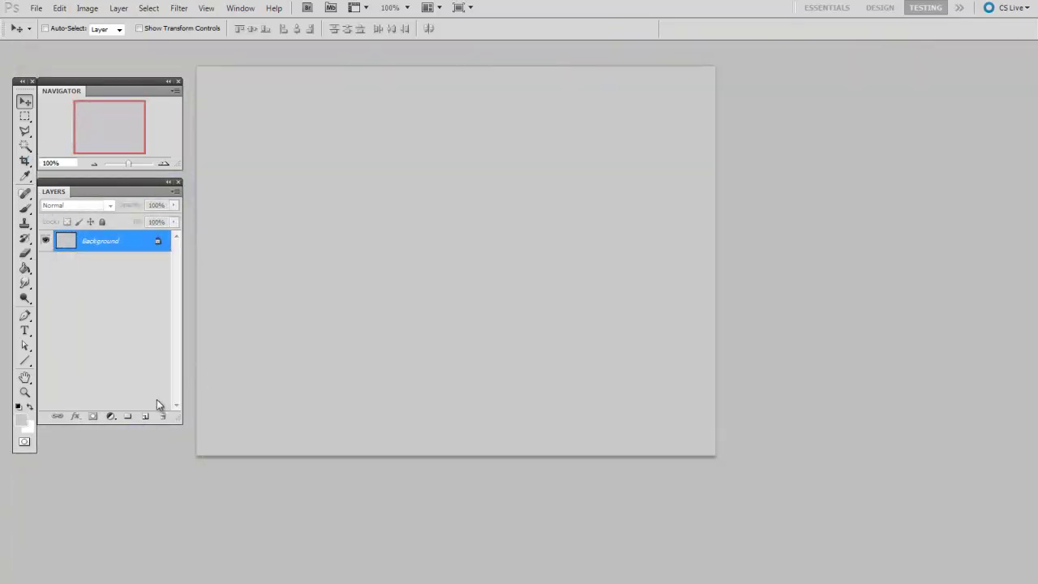
# - Add a new layer, choose the 19 px round brush, and set a dark grey background colour
pyautogui.click(145, 416)
pyautogui.press('b')
pyautogui.rightClick(442, 350)
pyautogui.click(465, 427)
pyautogui.press('Return')
pyautogui.click(24, 425)
pyautogui.click(248, 332)
pyautogui.click(511, 211)
# - Paint broad vertical and diagonal dark grey strokes around the central form with a 125 px brush
pyautogui.moveTo(269, 135); pyautogui.dragTo(297, 346)
pyautogui.moveTo(451, 232); pyautogui.dragTo(314, 301)
pyautogui.press(']')
pyautogui.moveTo(475, 316)
pyautogui.mouseDown()
pyautogui.moveTo(363, 393)
pyautogui.moveTo(466, 373)
pyautogui.mouseUp()
pyautogui.moveTo(612, 134)
pyautogui.mouseDown()
pyautogui.moveTo(612, 338)
pyautogui.moveTo(637, 332)
pyautogui.mouseUp()
pyautogui.moveTo(527, 332); pyautogui.dragTo(702, 296)
pyautogui.moveTo(447, 385)
pyautogui.mouseDown()
pyautogui.moveTo(552, 379)
pyautogui.moveTo(454, 380)
pyautogui.moveTo(680, 304)
pyautogui.moveTo(378, 361)
pyautogui.moveTo(679, 274)
pyautogui.moveTo(619, 342)
pyautogui.mouseUp()
pyautogui.press('space')
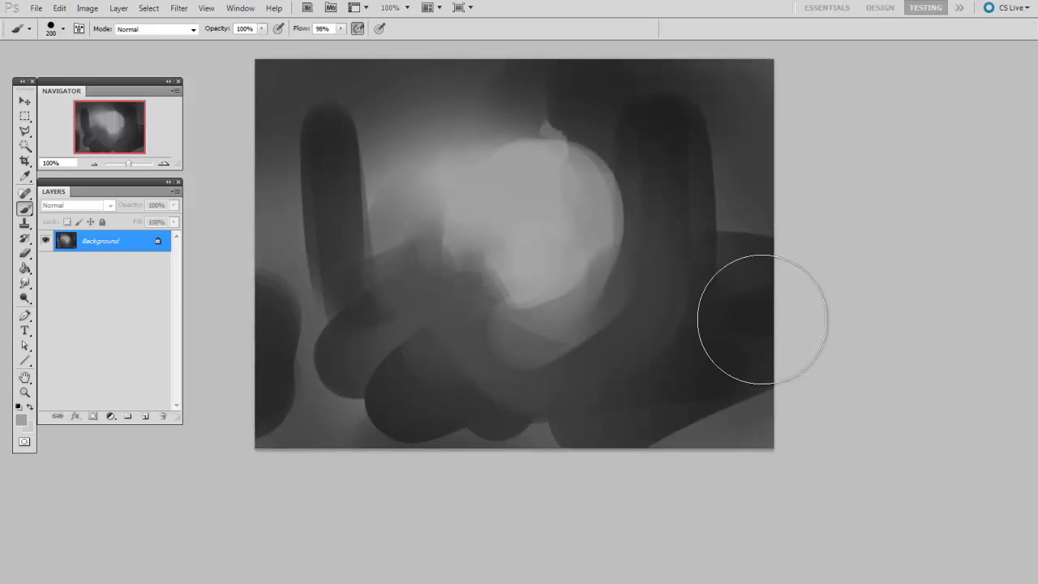
# - Resize the painting to 1600 × 1200 px in Image Size
pyautogui.click(87, 8)
pyautogui.click(134, 103)
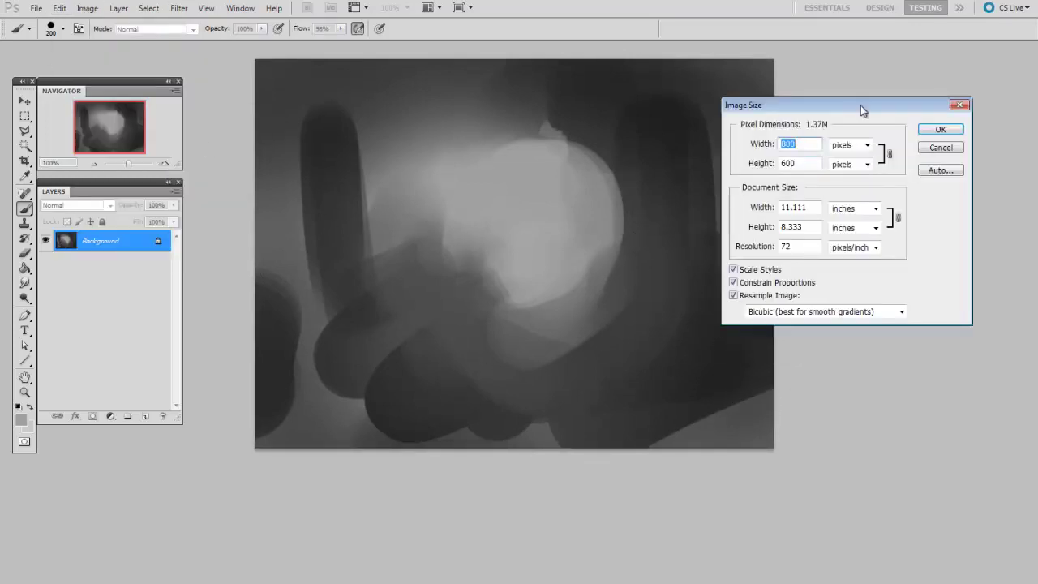
pyautogui.moveTo(860, 102); pyautogui.dragTo(804, 115)
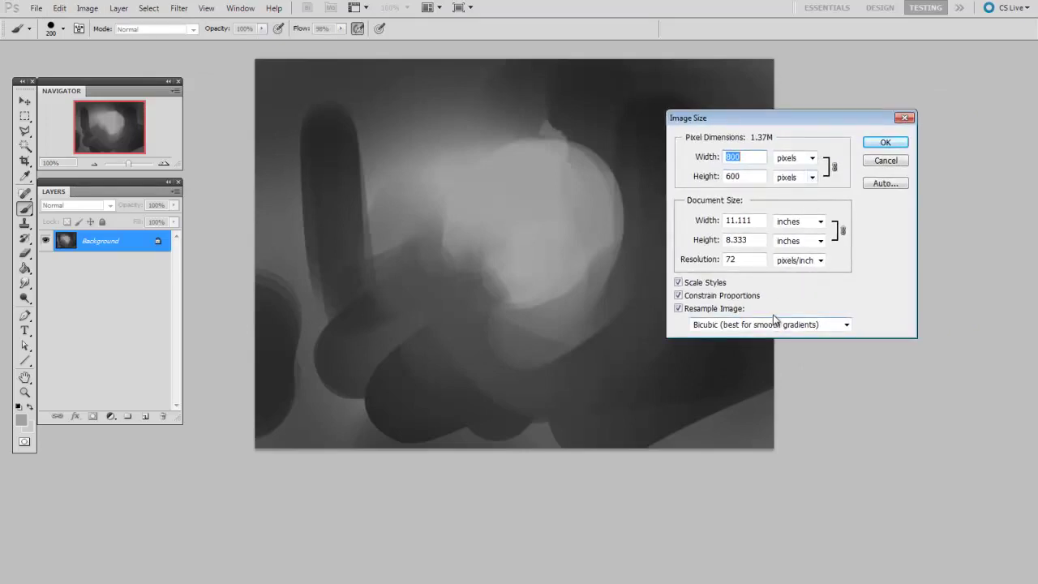
pyautogui.write('1600')
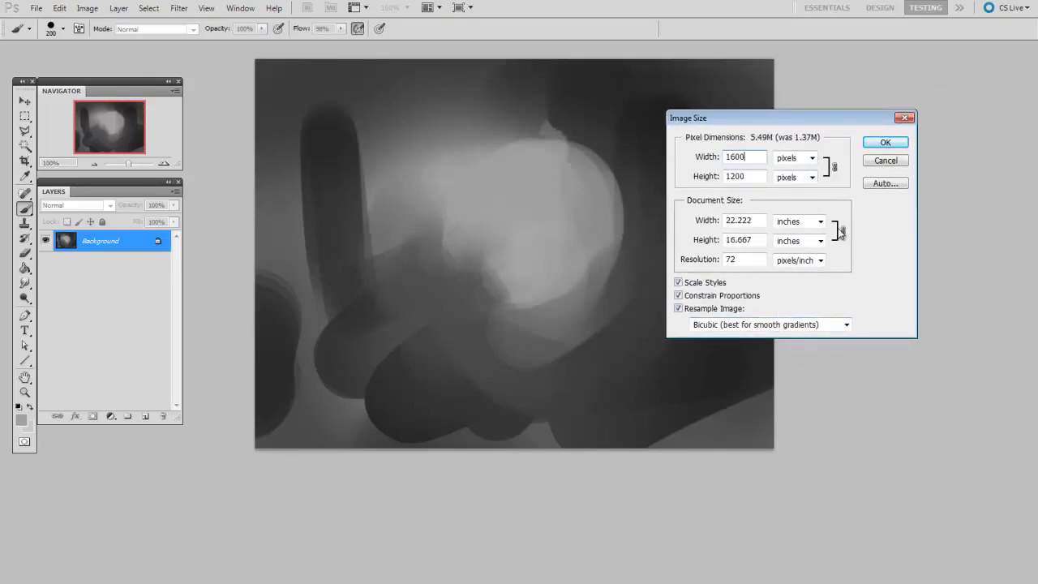
pyautogui.click(884, 142)
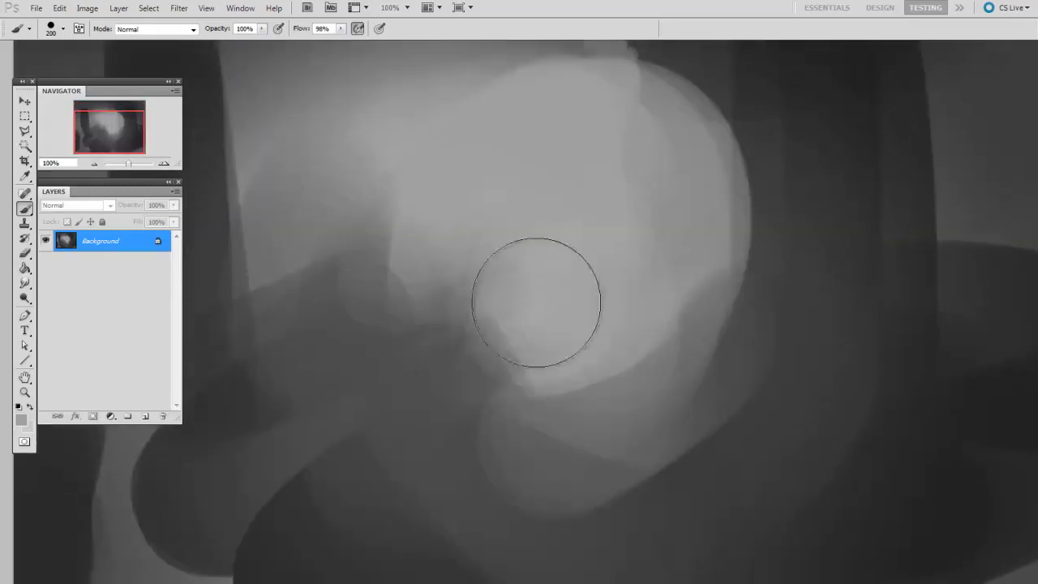
pyautogui.scroll(-2, 589, 348)
pyautogui.scroll(1, 568, 295)
pyautogui.scroll(1, 579, 382)
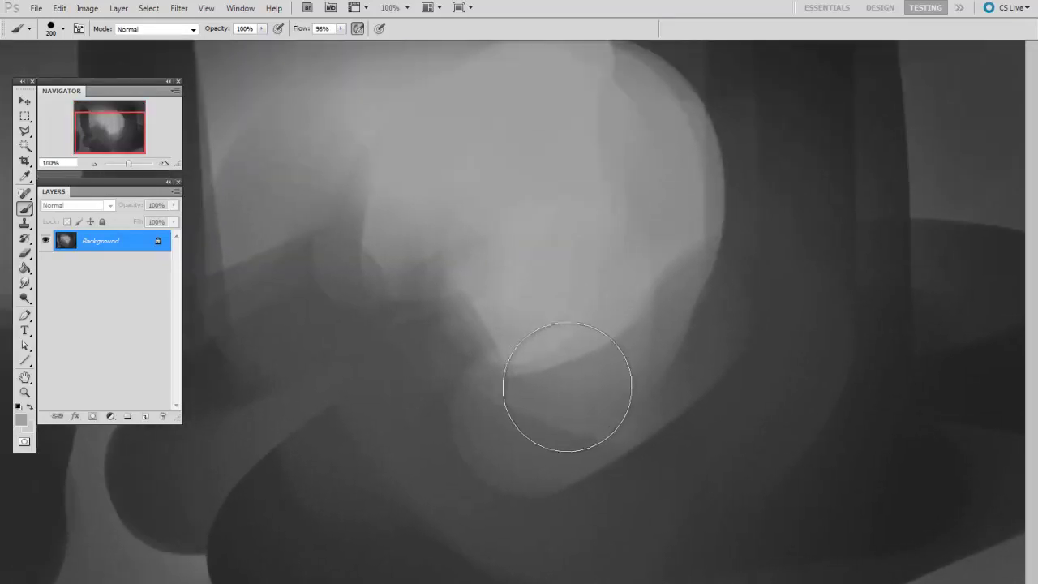
pyautogui.scroll(1, 487, 324)
# - Add a new layer with a 19 px hard round brush and light grey 224 as the painting colour
pyautogui.hotkey('ctrl', 'shift', 'alt', 'n')
pyautogui.rightClick(435, 244)
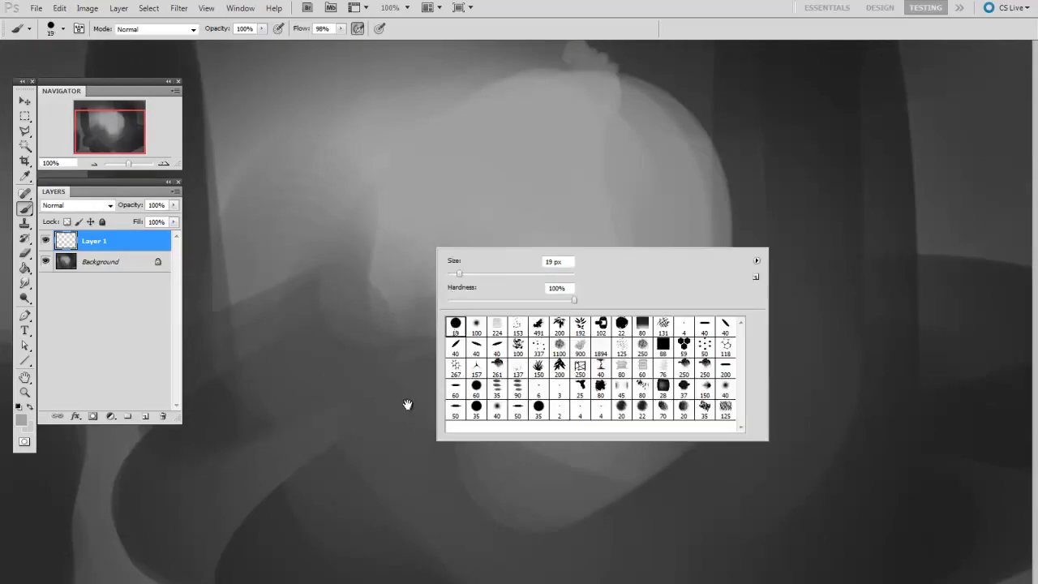
pyautogui.doubleClick(458, 324)
pyautogui.hotkey('alt', 'shift', 'c')
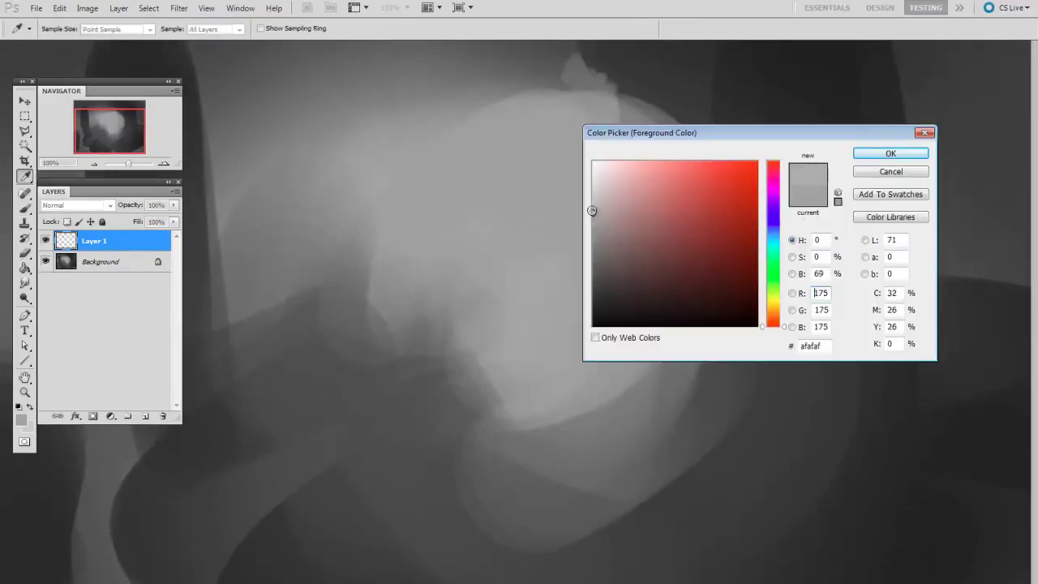
pyautogui.click(593, 189)
pyautogui.click(593, 180)
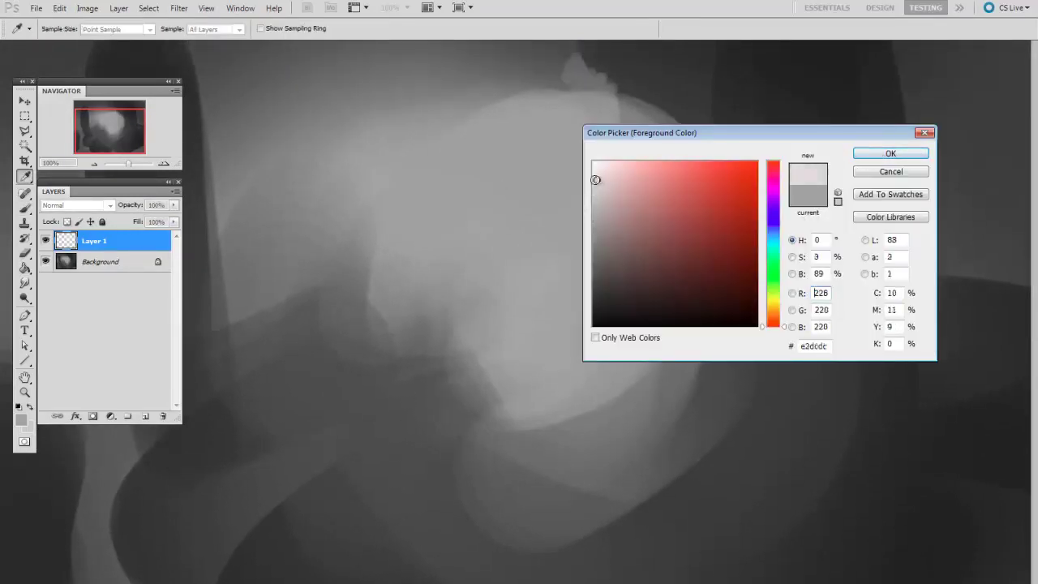
pyautogui.click(874, 156)
# - Brighten the central shape's upper area with light grey strokes, enlarging the brush to 250 px
pyautogui.press(']')
pyautogui.press(']')
pyautogui.press(']')
pyautogui.press(']')
pyautogui.press(']')
pyautogui.press(']')
pyautogui.press(']')
pyautogui.press(']')
pyautogui.press(']')
pyautogui.press(']')
pyautogui.press(']')
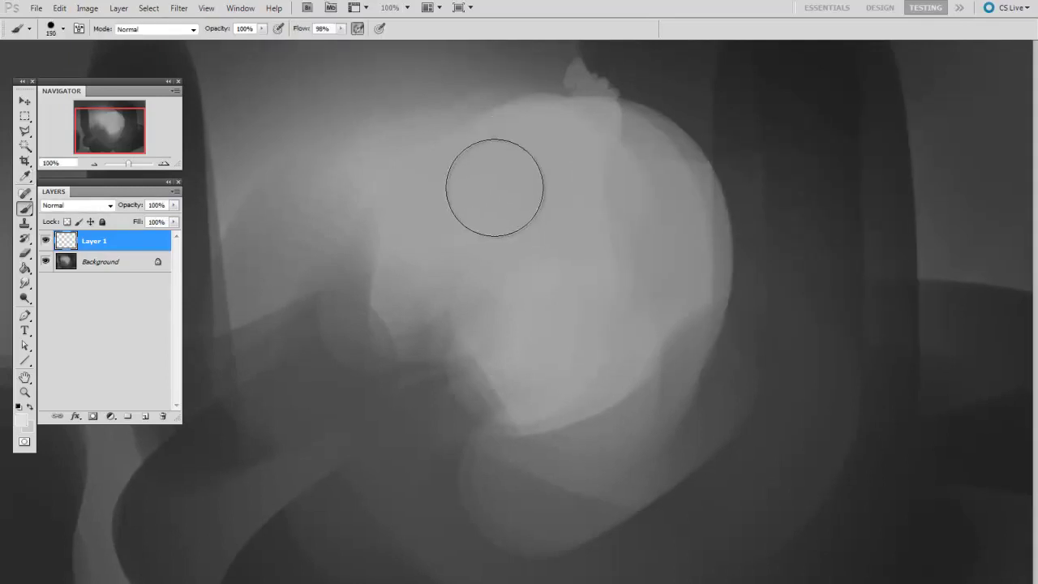
pyautogui.press(']')
pyautogui.moveTo(566, 146)
pyautogui.mouseDown()
pyautogui.moveTo(534, 247)
pyautogui.moveTo(554, 146)
pyautogui.moveTo(595, 223)
pyautogui.moveTo(546, 240)
pyautogui.moveTo(663, 176)
pyautogui.moveTo(644, 167)
pyautogui.moveTo(542, 237)
pyautogui.moveTo(598, 167)
pyautogui.mouseUp()
pyautogui.press(']')
pyautogui.press(']')
pyautogui.moveTo(498, 244)
pyautogui.mouseDown()
pyautogui.moveTo(632, 228)
pyautogui.moveTo(650, 244)
pyautogui.moveTo(522, 185)
pyautogui.moveTo(730, 313)
pyautogui.mouseUp()
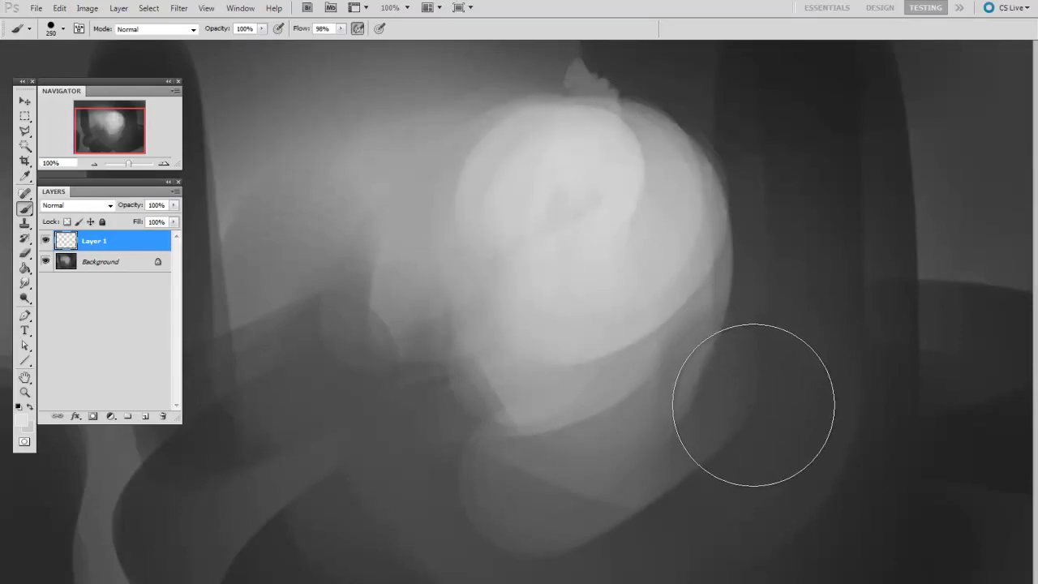
pyautogui.hotkey('ctrl', 'alt', 'i')
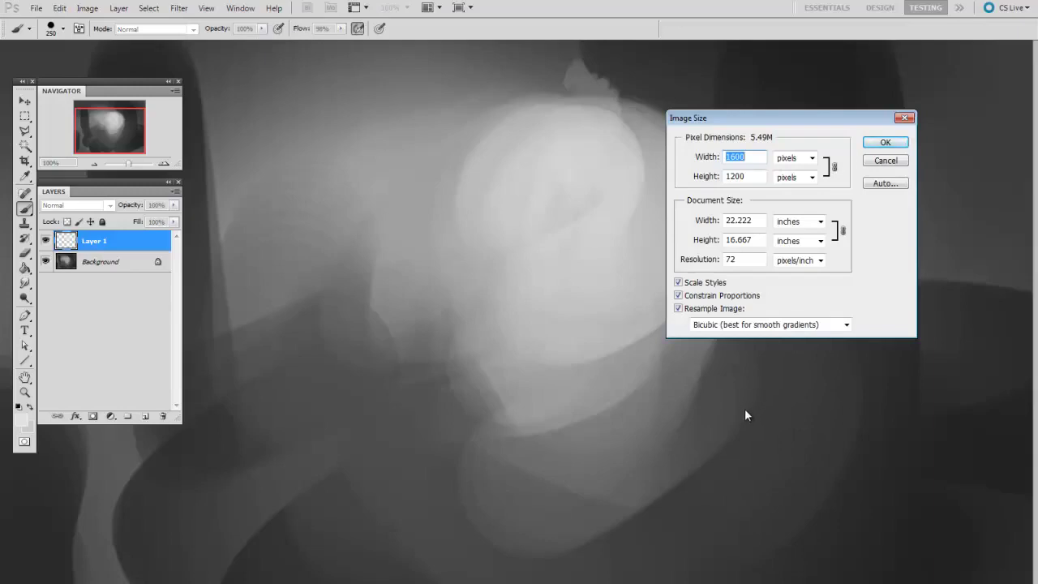
# - Resize the painting to 4000 px wide, then zoom out and recentre it in view
pyautogui.write('4000')
pyautogui.press('Return')
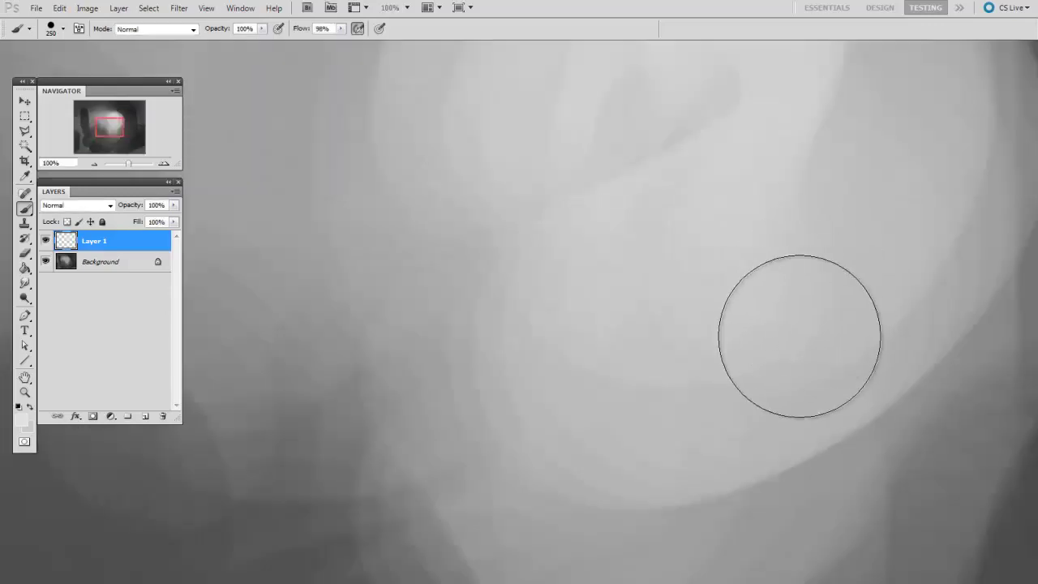
pyautogui.hotkey('ctrl', '-')
pyautogui.hotkey('ctrl', '-')
pyautogui.hotkey('ctrl', '-')
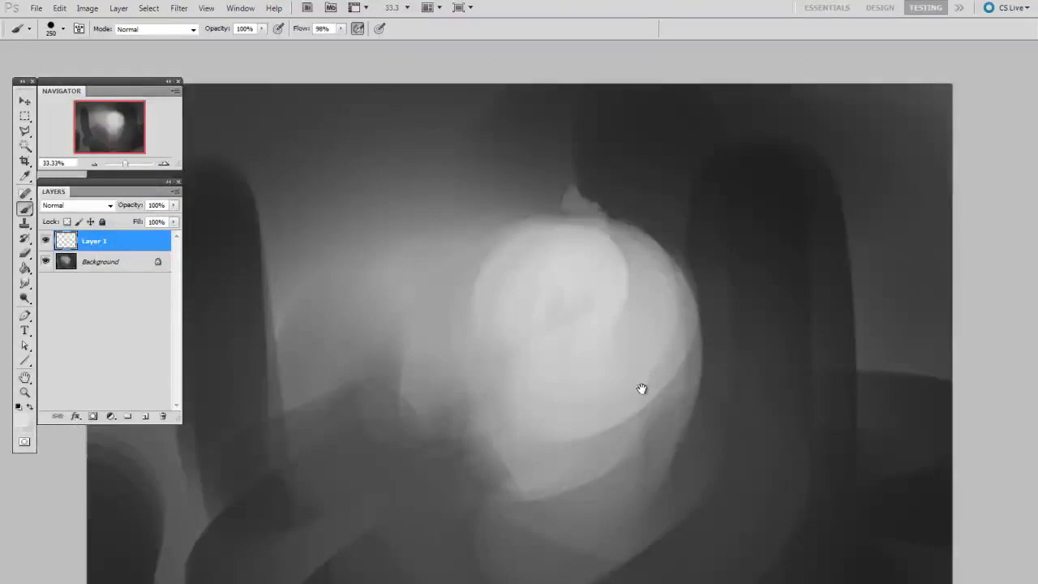
pyautogui.moveTo(641, 384)
pyautogui.mouseDown()
pyautogui.moveTo(652, 364)
pyautogui.moveTo(657, 372)
pyautogui.mouseUp()
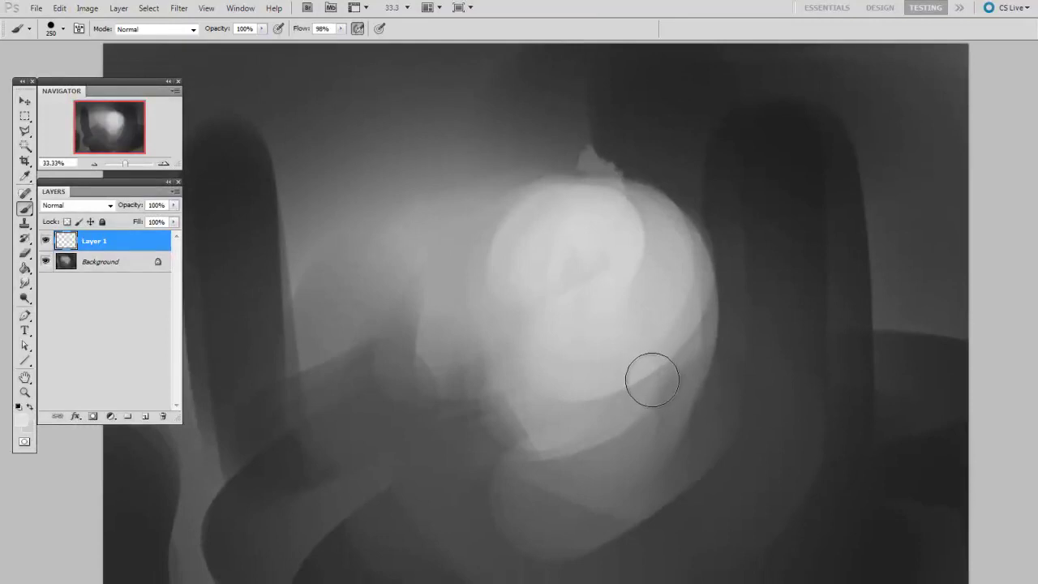